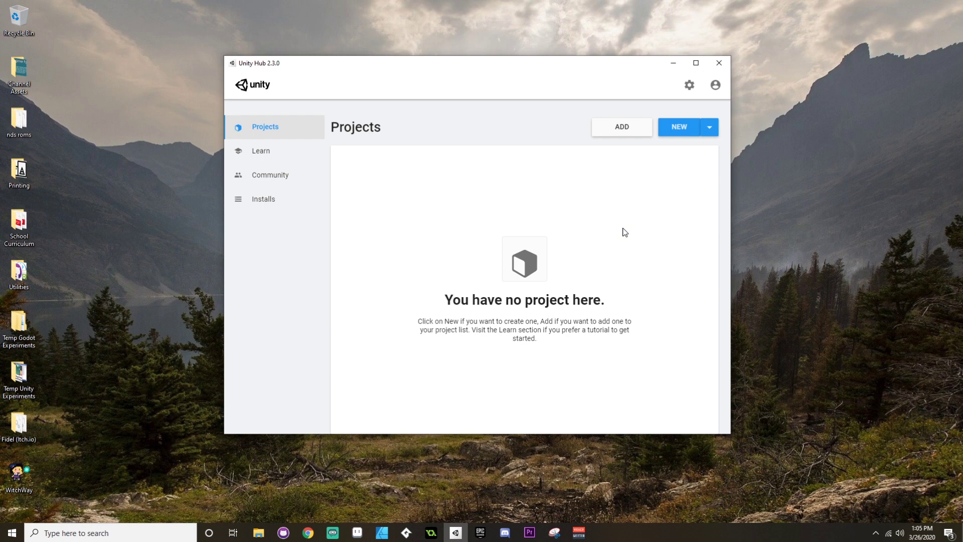
Step: Look through the installed Unity versions and learning projects, then return to the project list
{"action": "left_click", "coordinate": [279, 205]}
{"action": "left_click", "coordinate": [259, 151]}
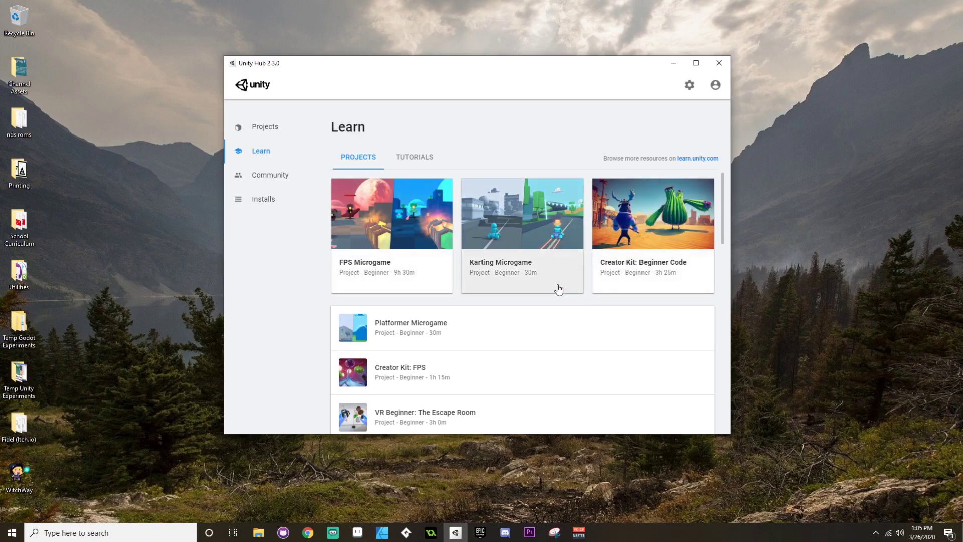
{"action": "scroll", "coordinate": [558, 289], "scroll_direction": "down", "scroll_amount": 3}
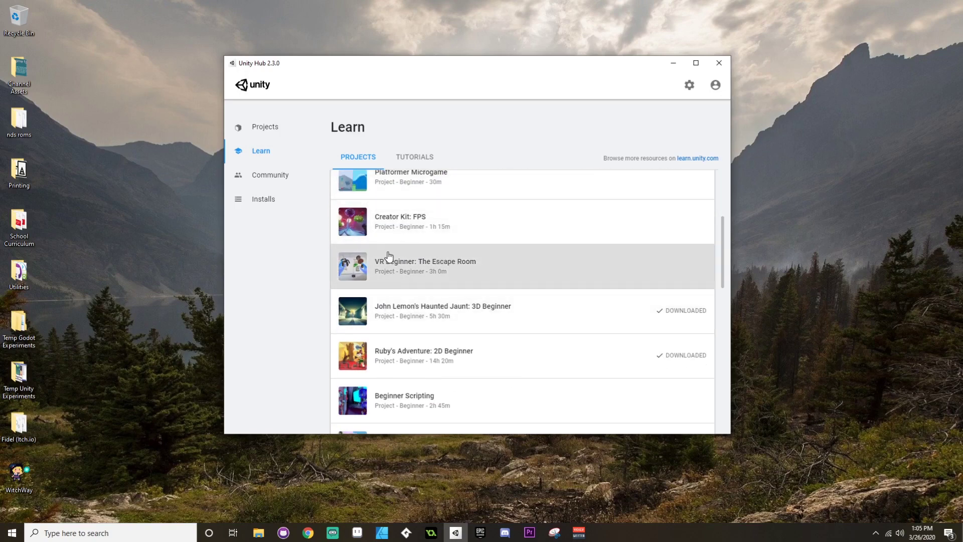
{"action": "scroll", "coordinate": [391, 253], "scroll_direction": "down", "scroll_amount": 3}
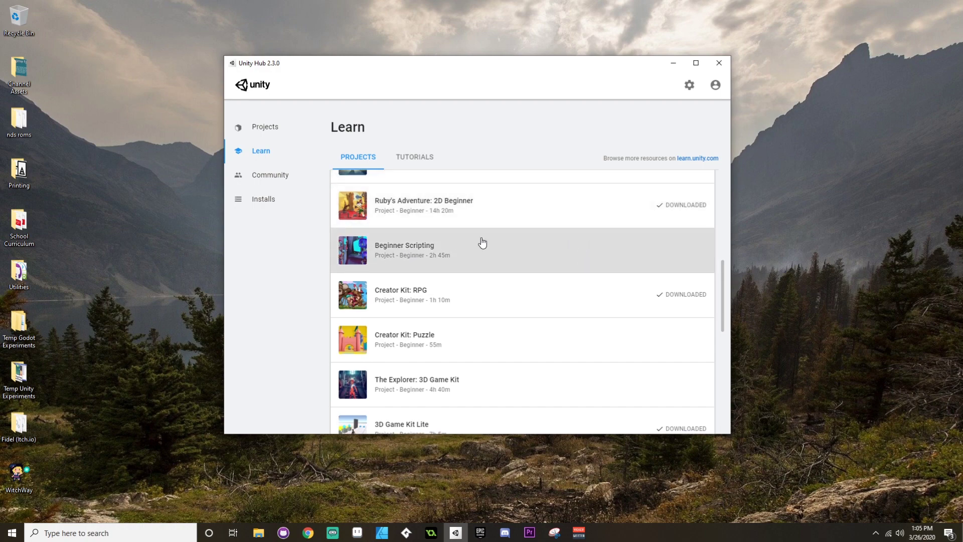
{"action": "left_click", "coordinate": [267, 128]}
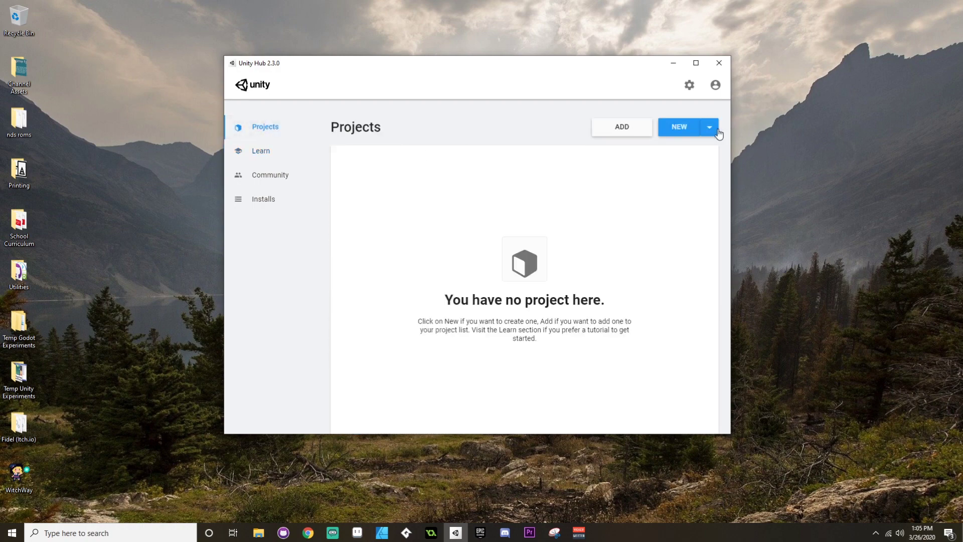
Step: Start a new project with the 2D template and name it UnityIntro
{"action": "left_click", "coordinate": [693, 131]}
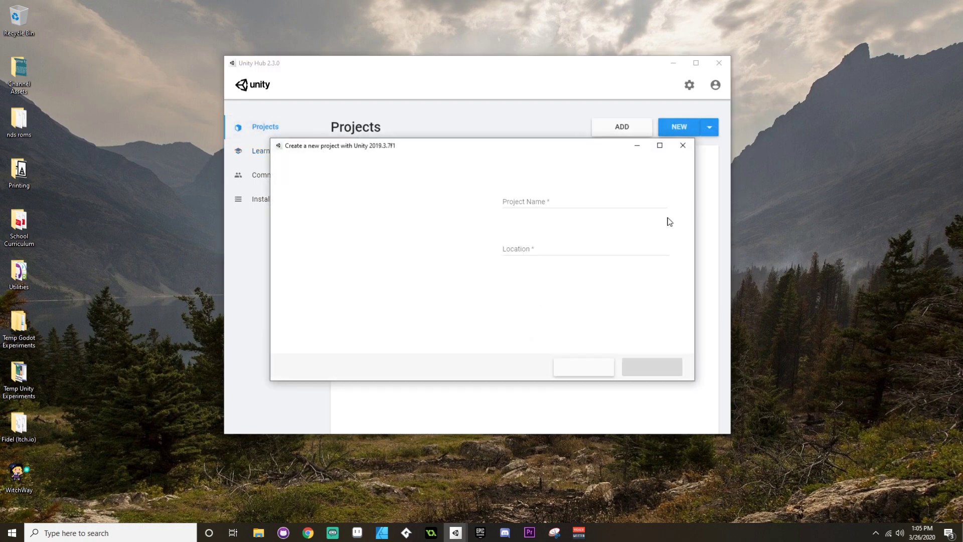
{"action": "left_click", "coordinate": [301, 233]}
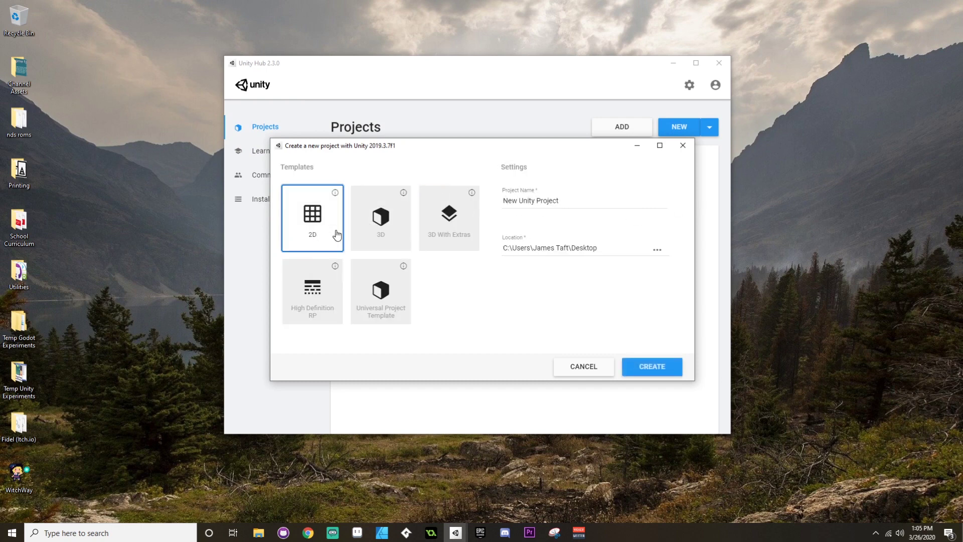
{"action": "double_click", "coordinate": [547, 201]}
{"action": "triple_click", "coordinate": [547, 201]}
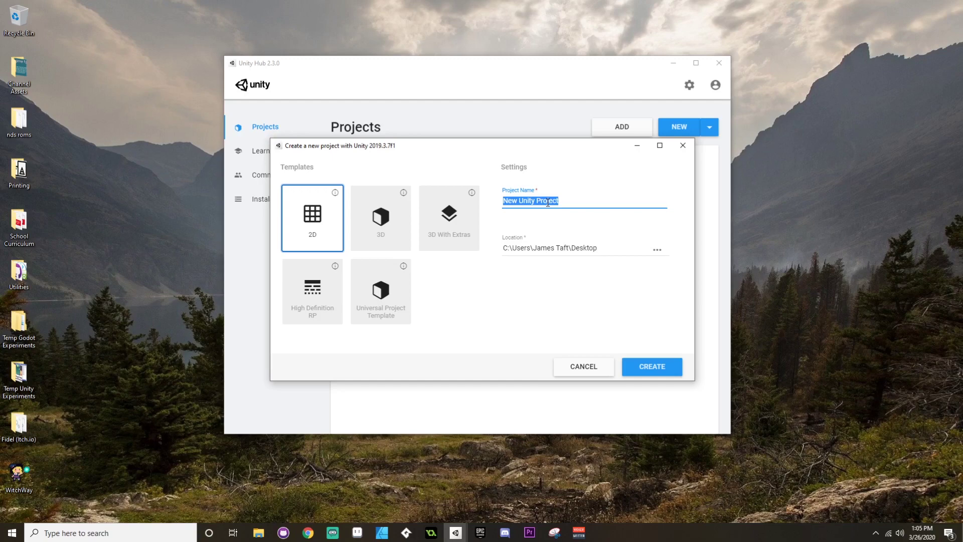
{"action": "type", "text": "UnityIntro"}
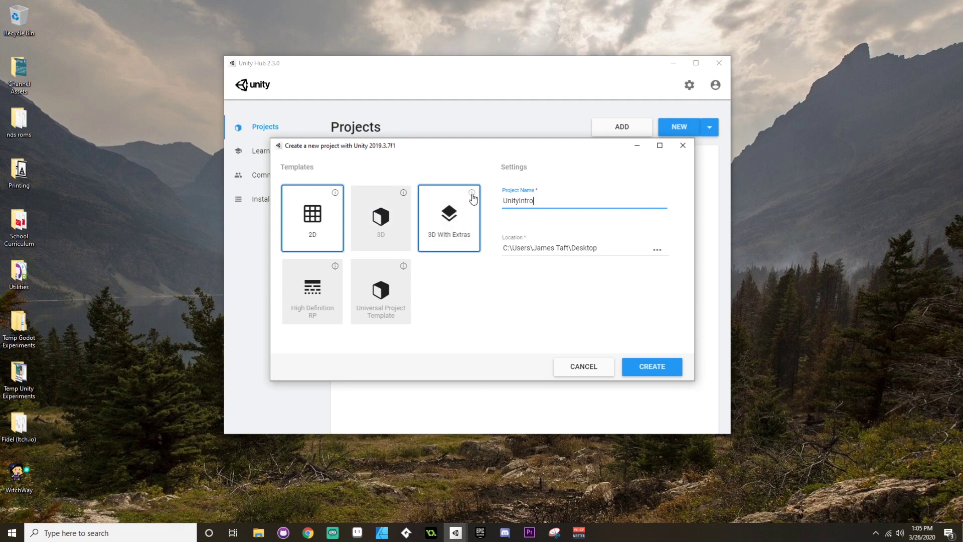
Step: Read the 3D With Extras template description, then reselect the 2D template
{"action": "left_click", "coordinate": [471, 193]}
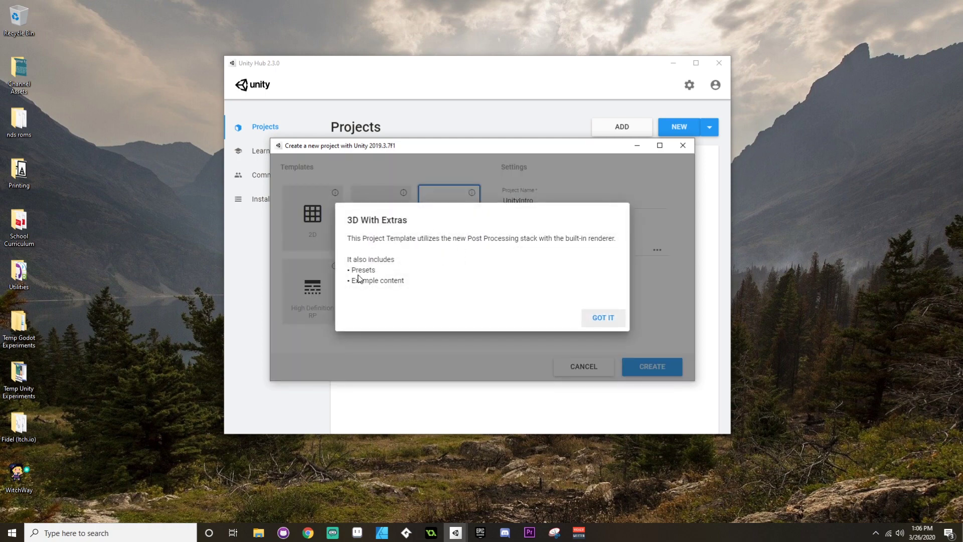
{"action": "left_click", "coordinate": [603, 319]}
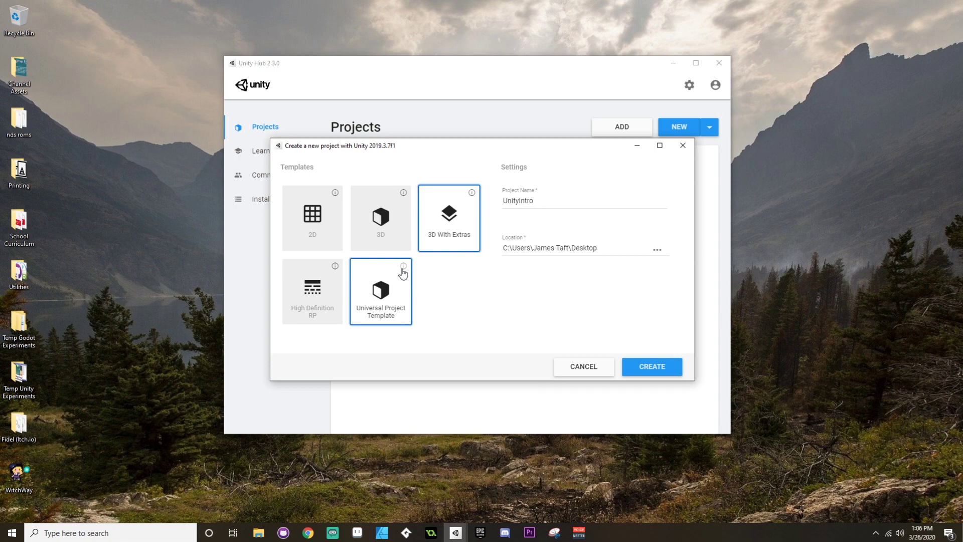
{"action": "left_click", "coordinate": [321, 240]}
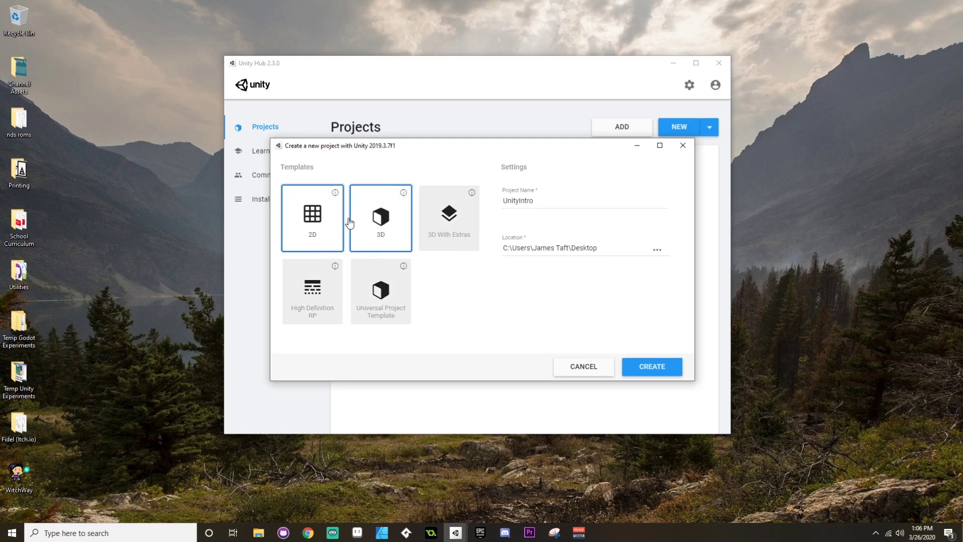
Step: Create the UnityIntro project and let it open in the Unity 2019.3.7f1 editor
{"action": "left_click", "coordinate": [650, 373]}
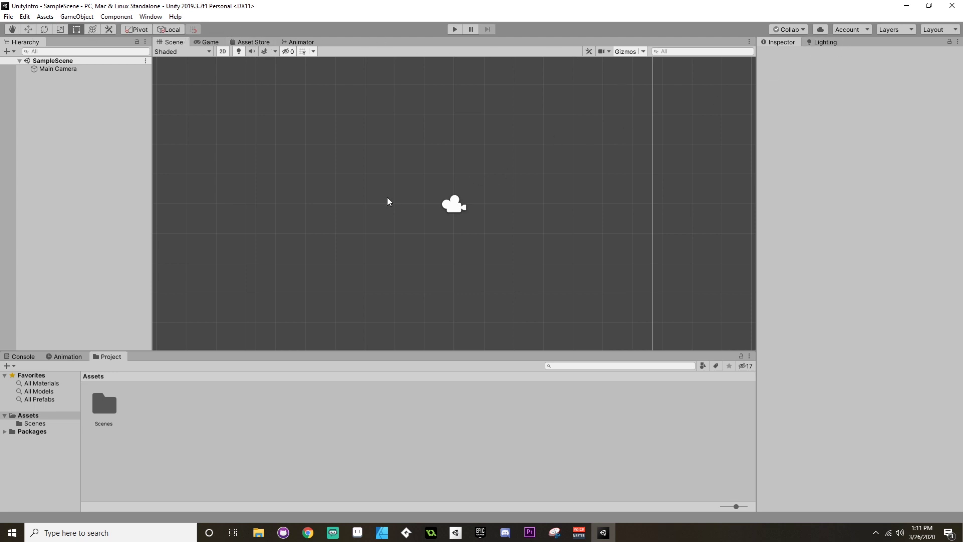
{"action": "scroll", "coordinate": [386, 198], "scroll_direction": "down", "scroll_amount": 4}
{"action": "scroll", "coordinate": [387, 197], "scroll_direction": "up", "scroll_amount": 3}
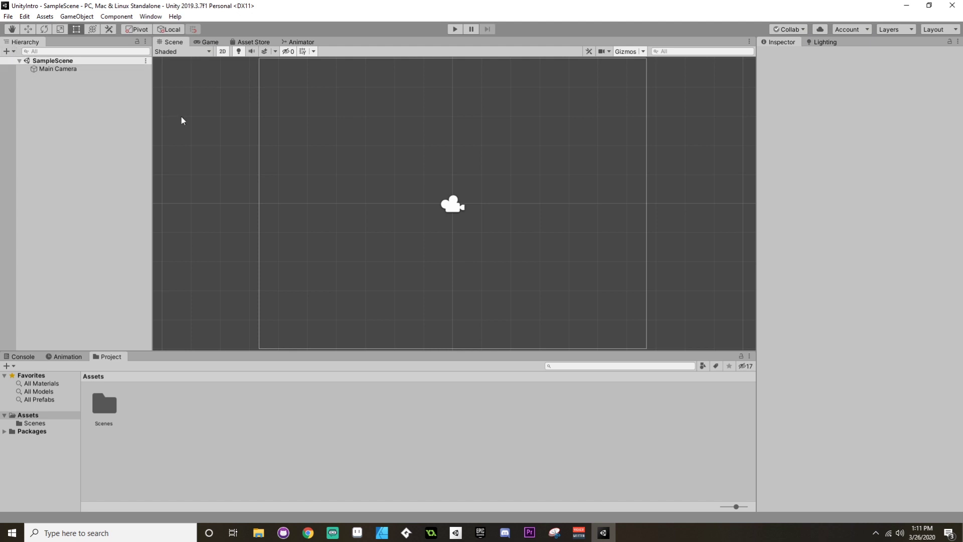
{"action": "scroll", "coordinate": [335, 182], "scroll_direction": "down", "scroll_amount": 1}
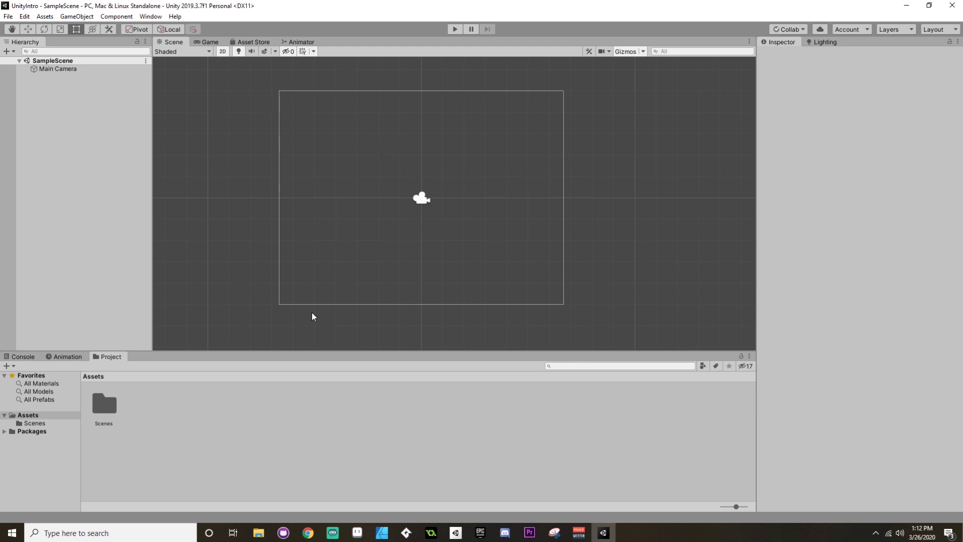
Step: Preview the Game view, go back to the Scene view, and select Main Camera in the Hierarchy
{"action": "left_click", "coordinate": [209, 43]}
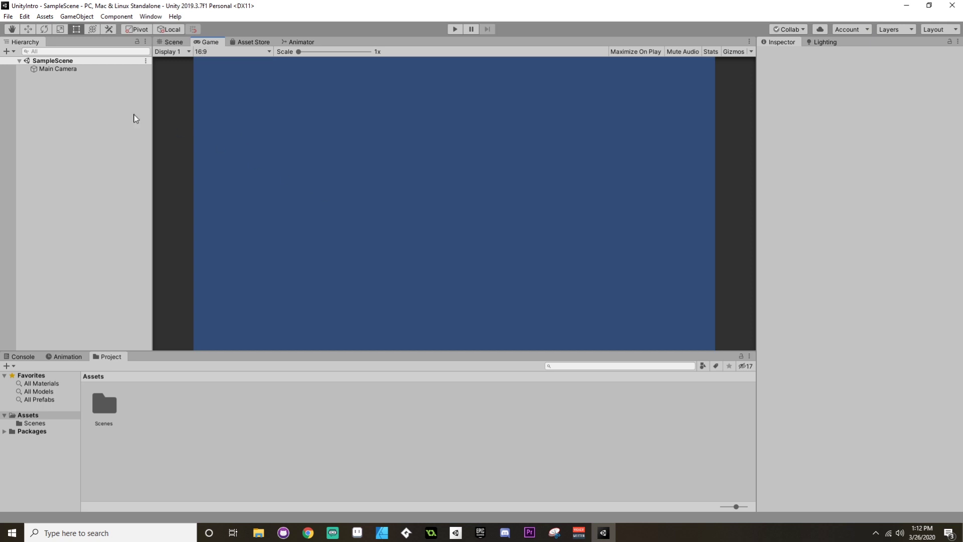
{"action": "left_click", "coordinate": [174, 42]}
{"action": "left_click", "coordinate": [61, 70]}
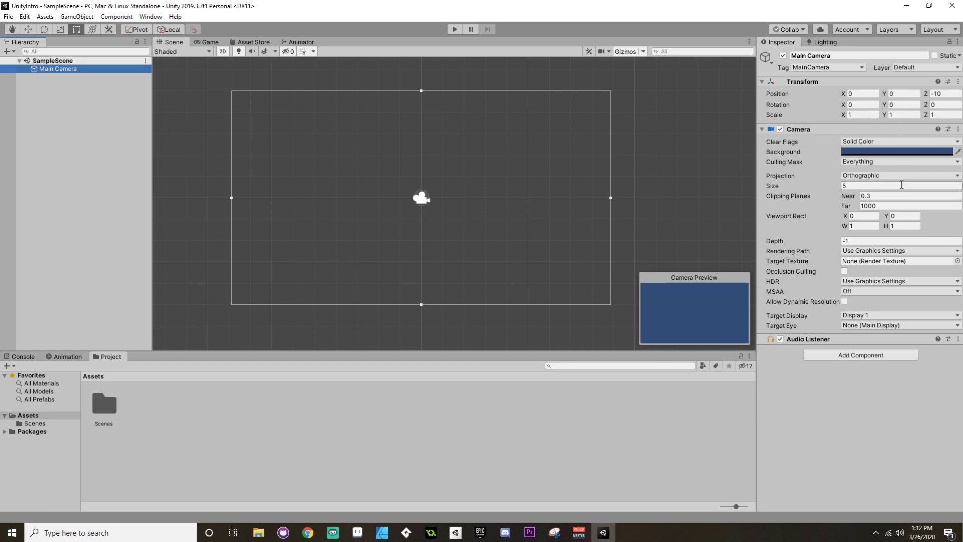
{"action": "left_click", "coordinate": [763, 86]}
{"action": "left_click", "coordinate": [763, 85]}
{"action": "left_click", "coordinate": [762, 94]}
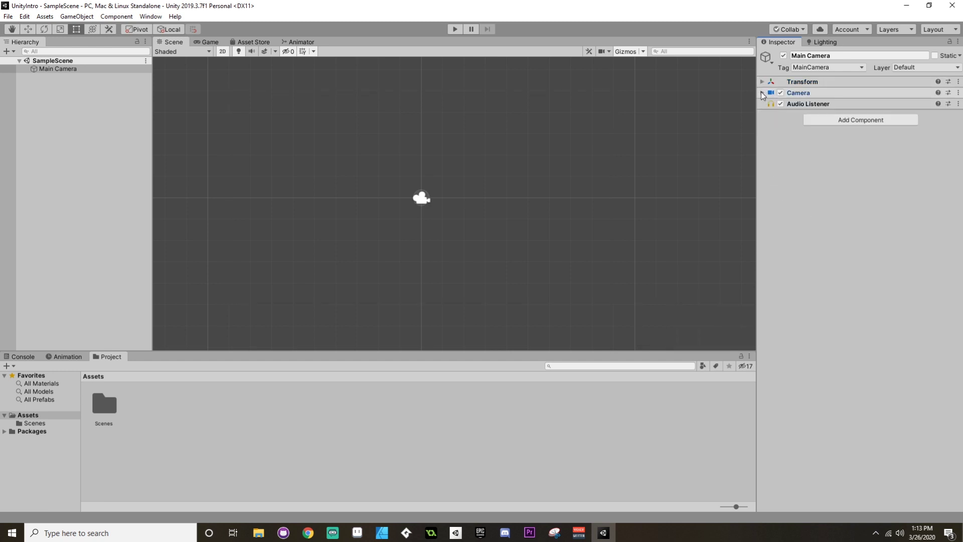
{"action": "left_click", "coordinate": [763, 84]}
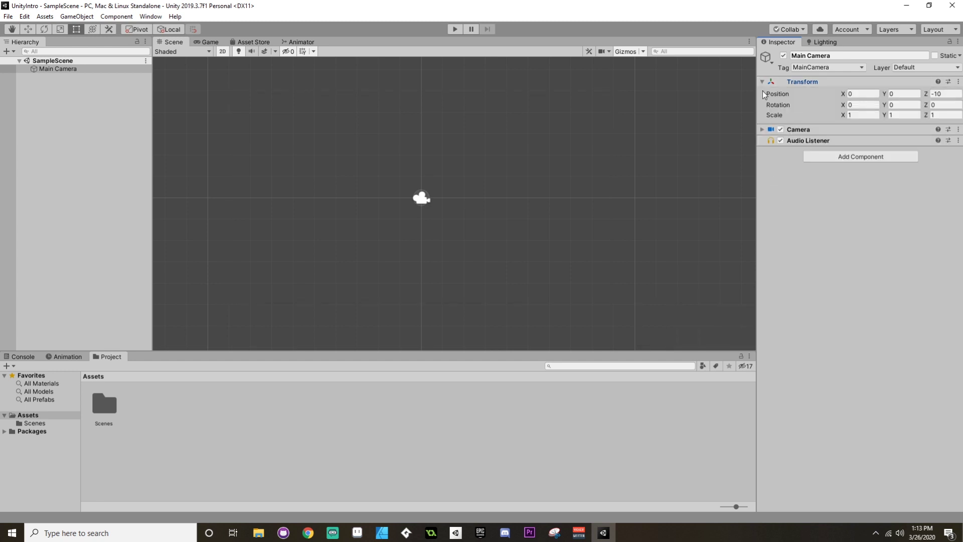
{"action": "left_click", "coordinate": [762, 130]}
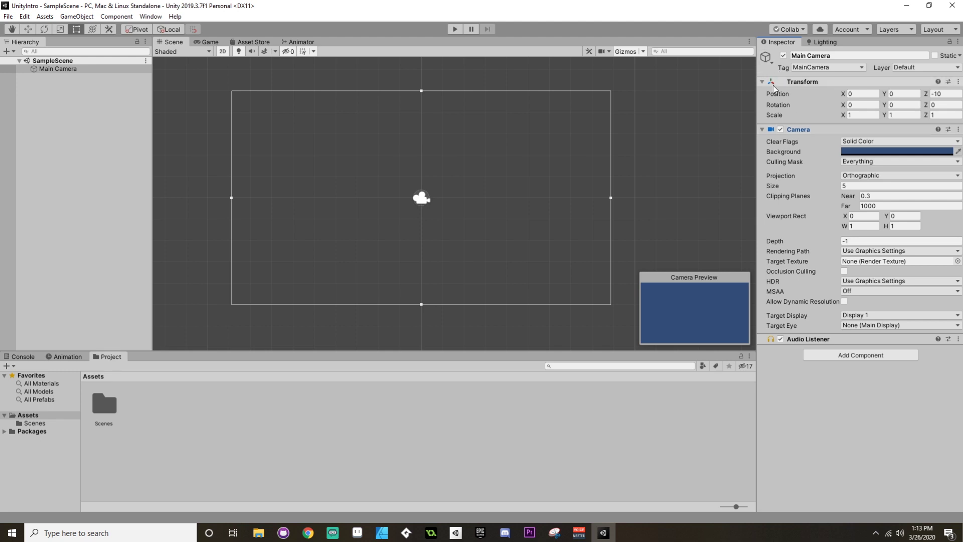
{"action": "mouse_move", "coordinate": [773, 95]}
{"action": "mouse_move", "coordinate": [814, 146]}
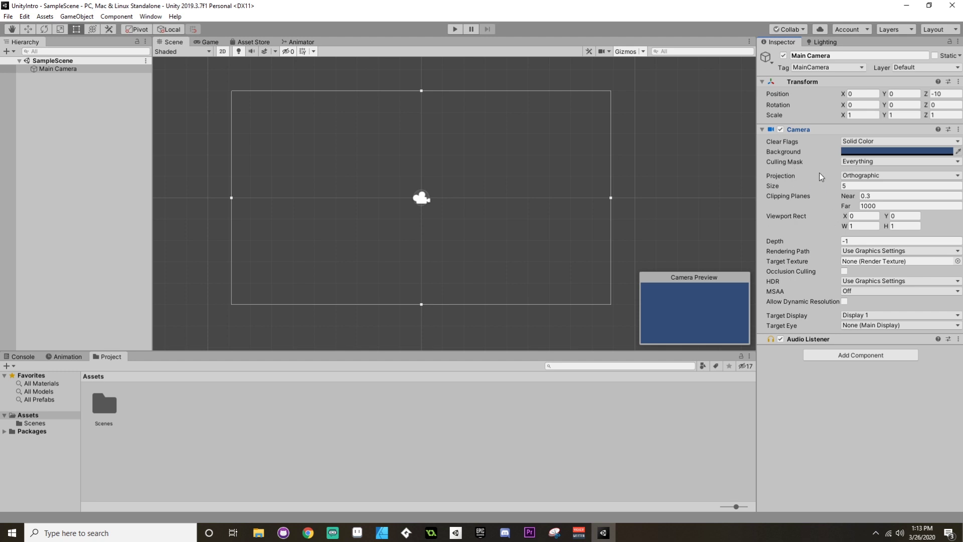
{"action": "left_click", "coordinate": [859, 179]}
{"action": "left_click", "coordinate": [859, 200]}
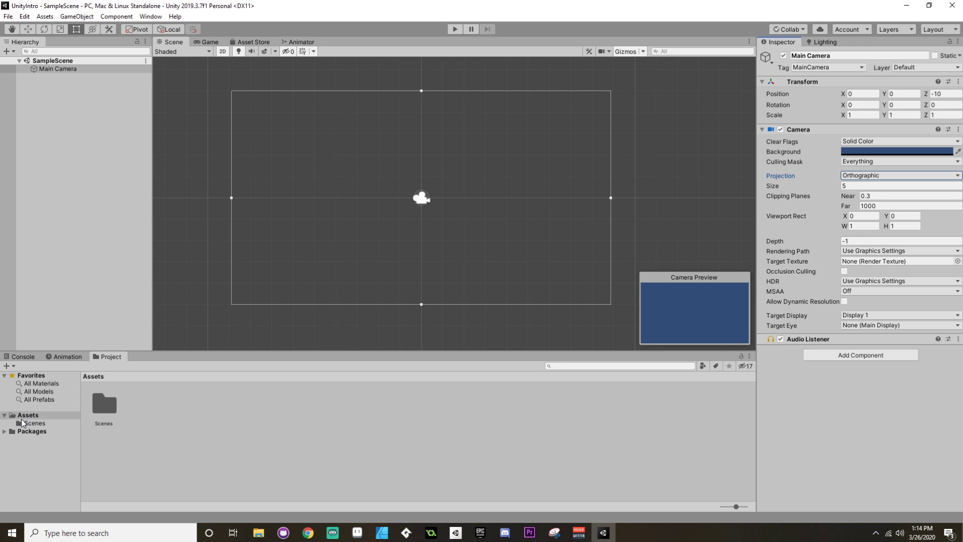
Step: Create a folder named Art in the top-level Assets folder beside Scenes
{"action": "left_click", "coordinate": [25, 423]}
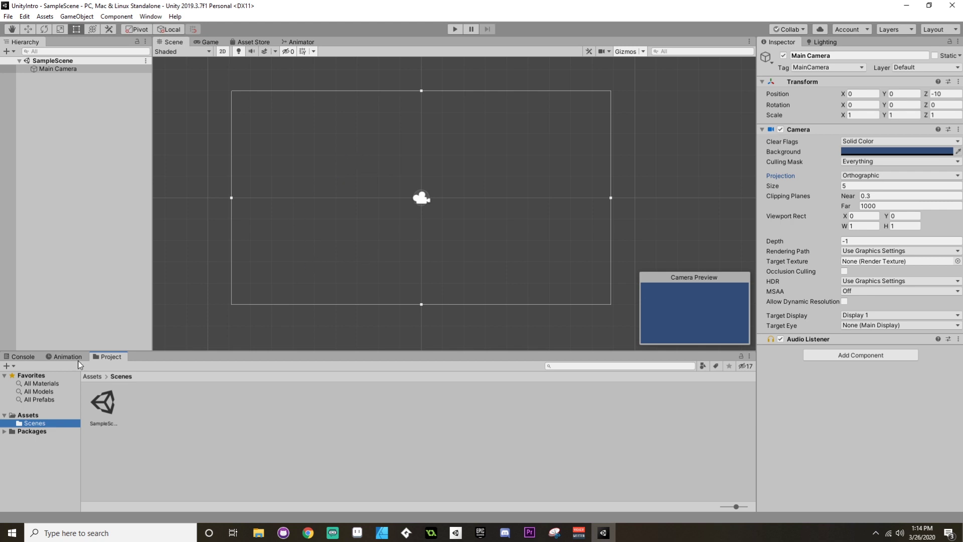
{"action": "left_click", "coordinate": [30, 415]}
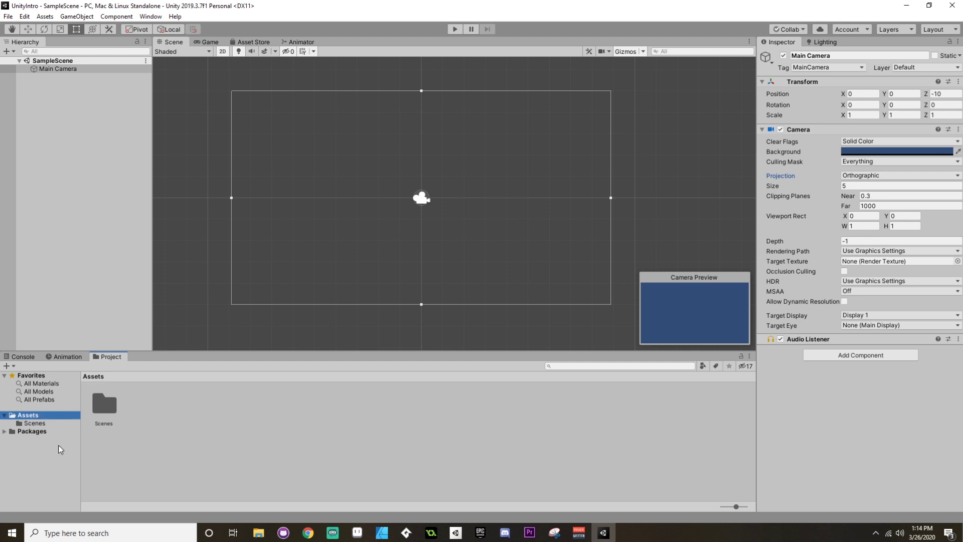
{"action": "right_click", "coordinate": [210, 410]}
{"action": "mouse_move", "coordinate": [333, 158]}
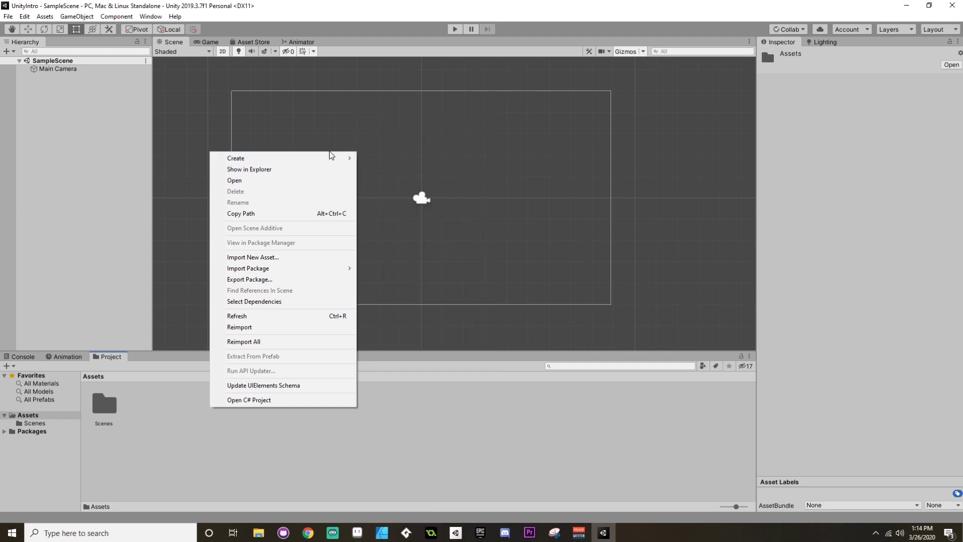
{"action": "left_click", "coordinate": [424, 122]}
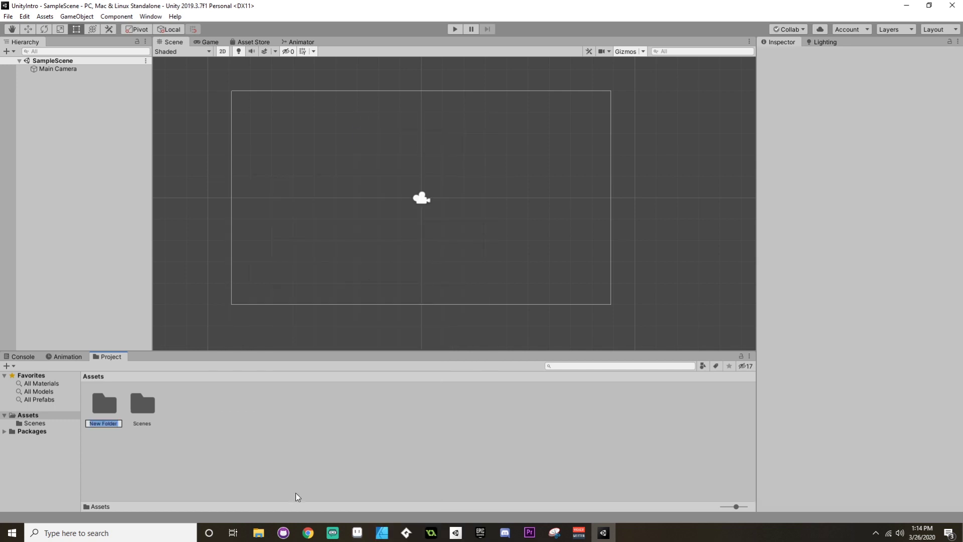
{"action": "type", "text": "Art"}
{"action": "key", "text": "Return"}
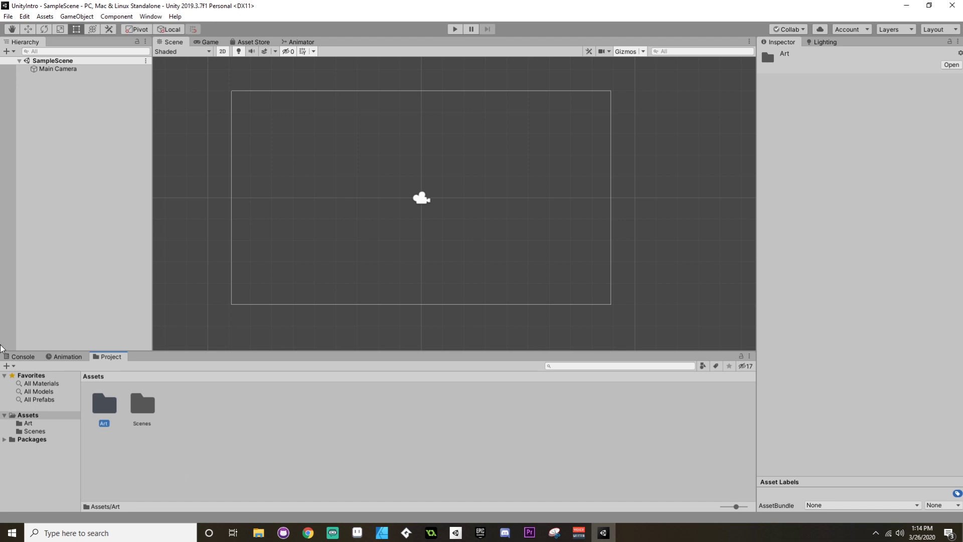
Step: Open the Console window from Window > General > Console
{"action": "left_click", "coordinate": [20, 357]}
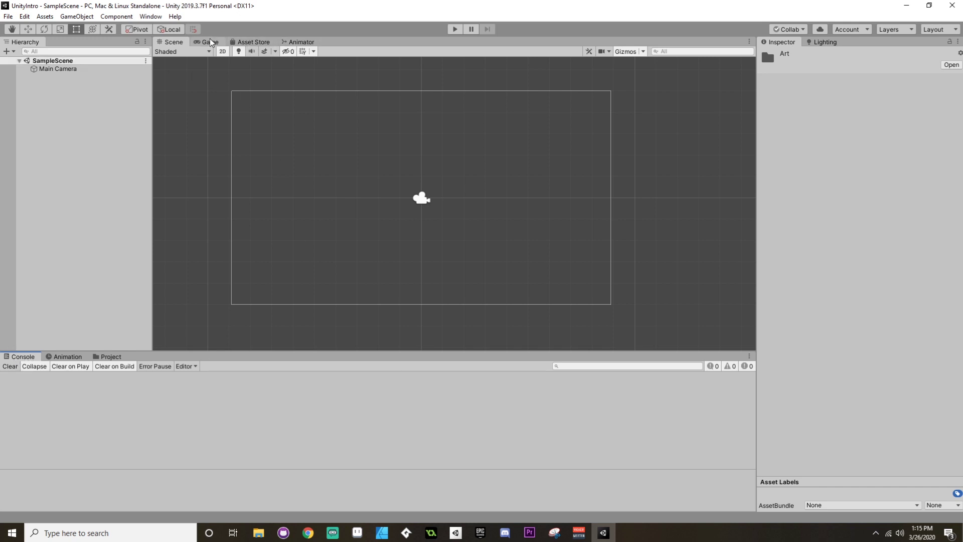
{"action": "left_click", "coordinate": [162, 18]}
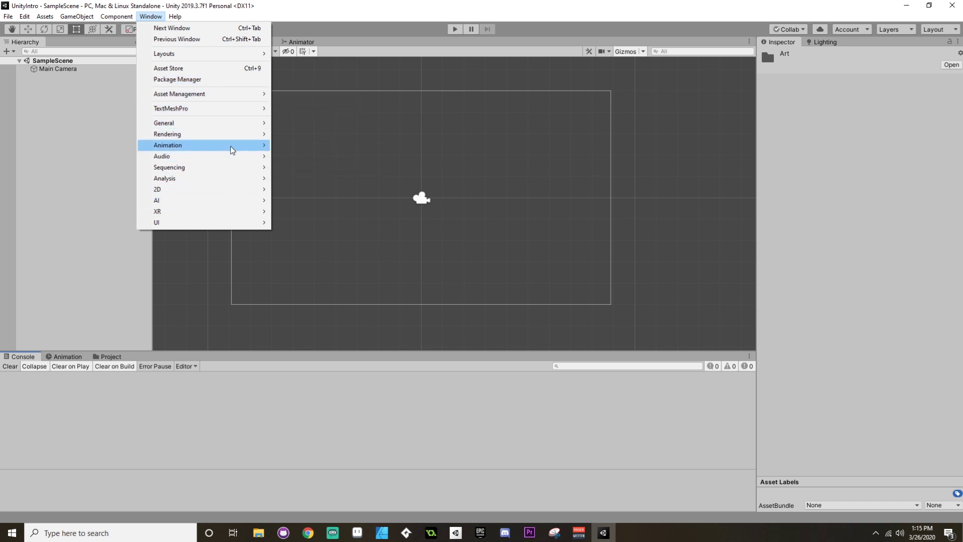
{"action": "mouse_move", "coordinate": [231, 128]}
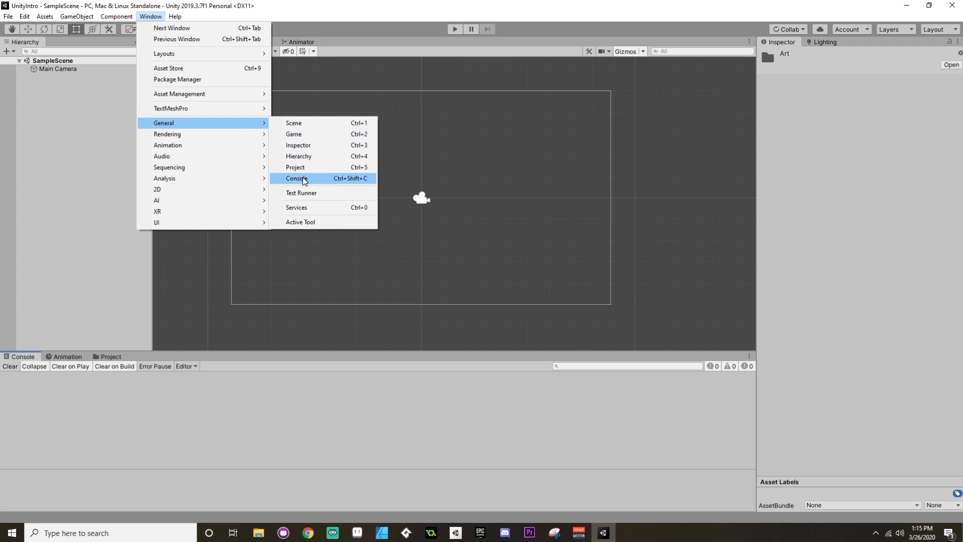
{"action": "left_click", "coordinate": [303, 179]}
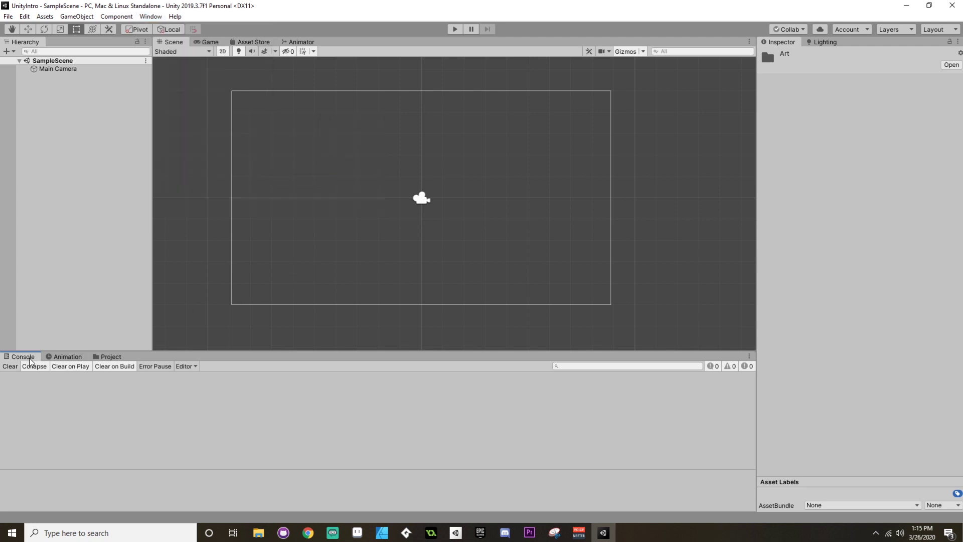
Step: Dock the floating Console tab back into the bottom panel beside Animation and Project
{"action": "left_click_drag", "start_coordinate": [29, 360], "coordinate": [446, 205]}
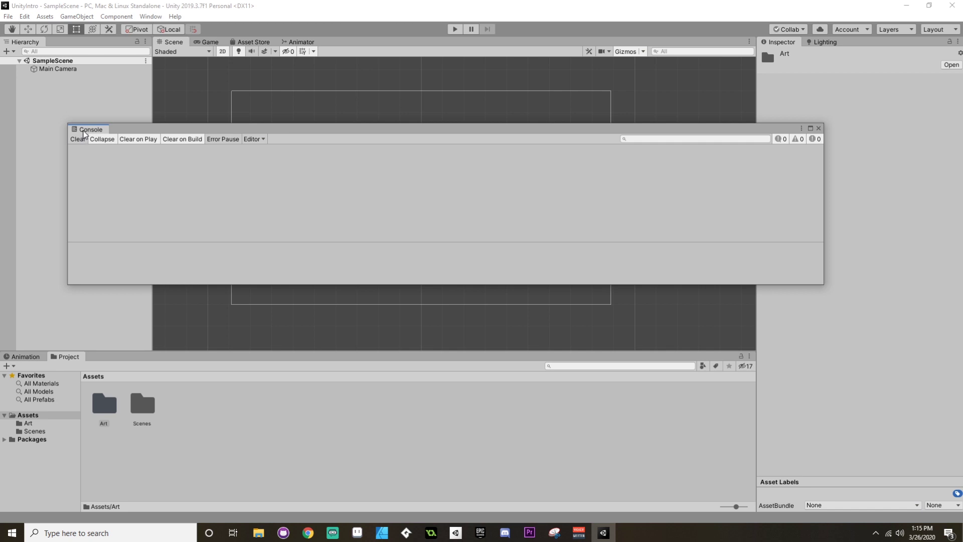
{"action": "left_click_drag", "start_coordinate": [80, 129], "coordinate": [15, 357]}
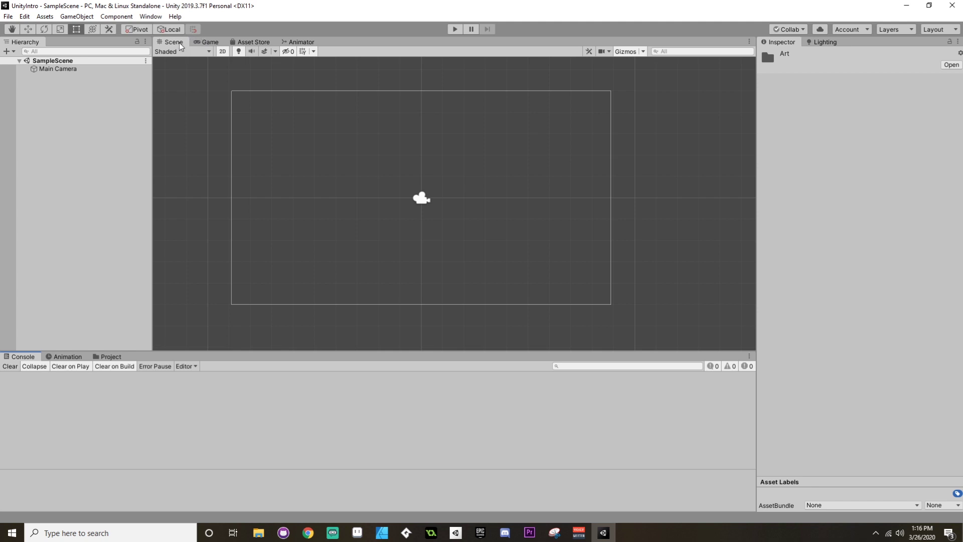
Step: Apply the Tall layout, maximize the Unity window, and dock the Game tab under the Scene view
{"action": "left_click", "coordinate": [211, 43]}
{"action": "left_click", "coordinate": [172, 44]}
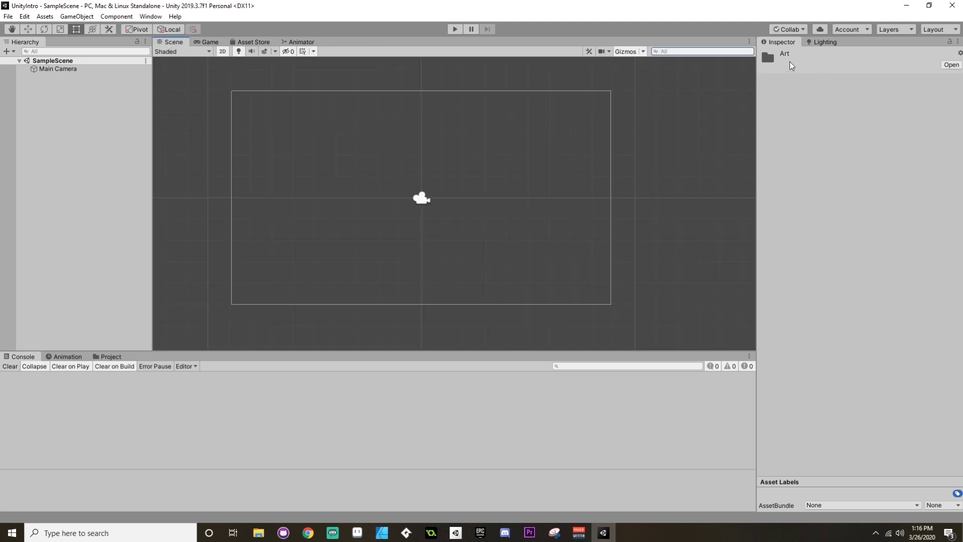
{"action": "left_click", "coordinate": [936, 30]}
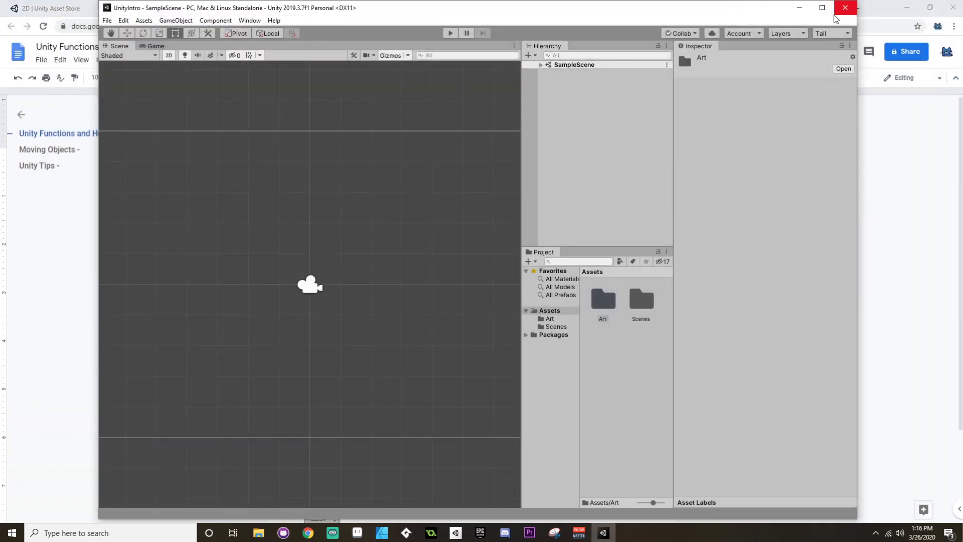
{"action": "left_click", "coordinate": [822, 7]}
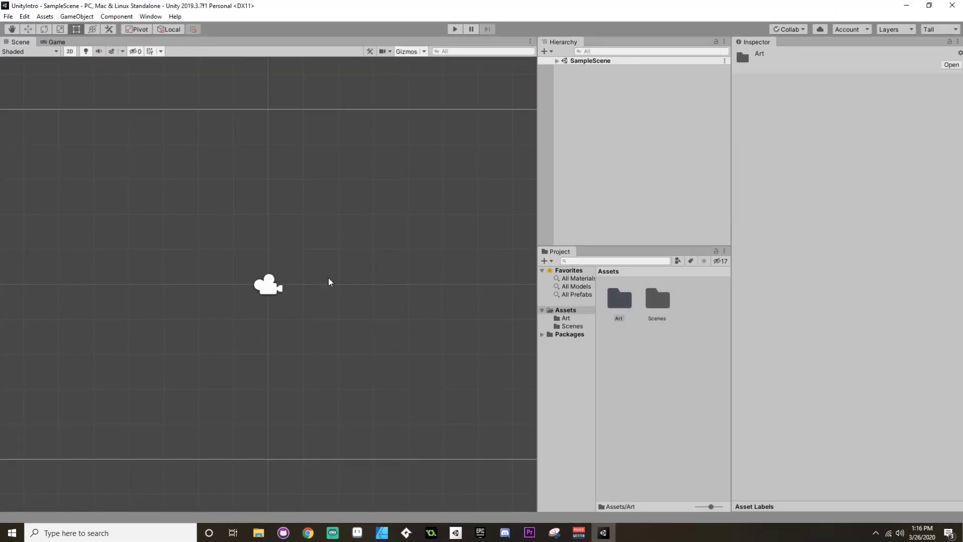
{"action": "scroll", "coordinate": [251, 281], "scroll_direction": "down", "scroll_amount": 3}
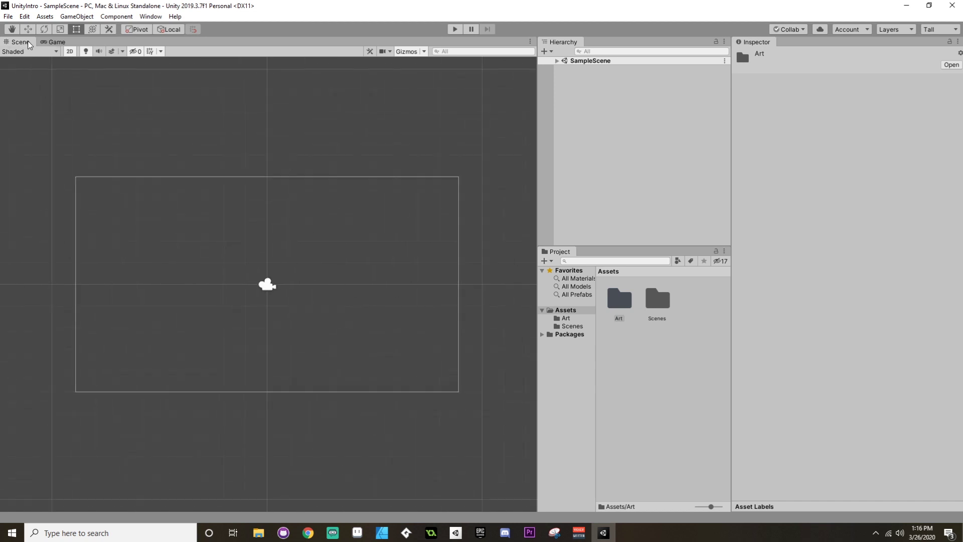
{"action": "left_click_drag", "start_coordinate": [45, 42], "coordinate": [176, 415]}
{"action": "scroll", "coordinate": [176, 281], "scroll_direction": "down", "scroll_amount": 3}
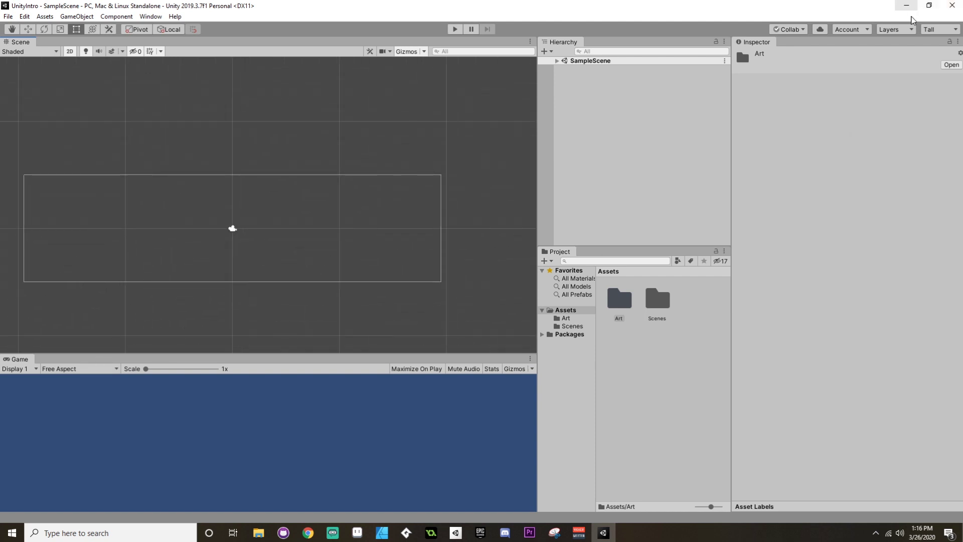
Step: Switch the editor layout to Default from the Layout dropdown
{"action": "left_click", "coordinate": [940, 29]}
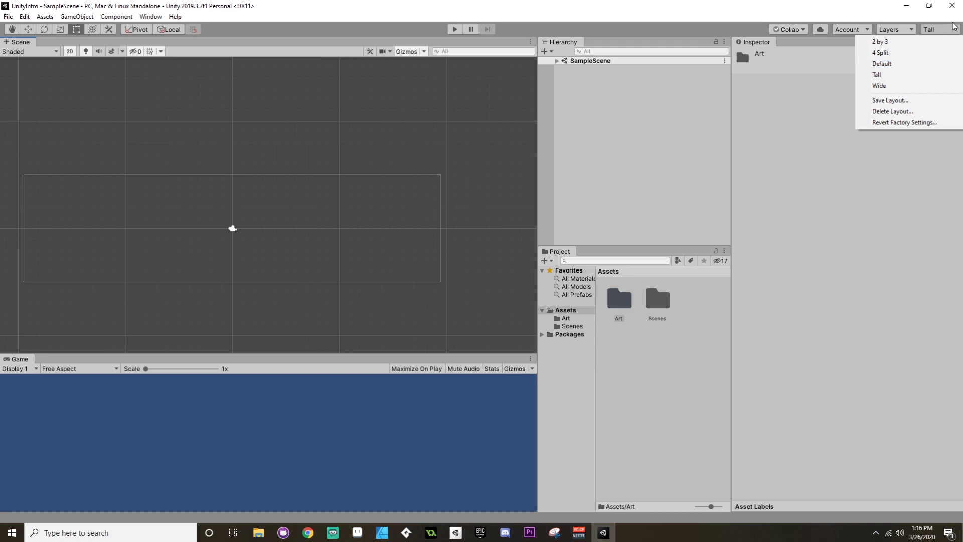
{"action": "left_click", "coordinate": [955, 26]}
{"action": "left_click", "coordinate": [951, 30]}
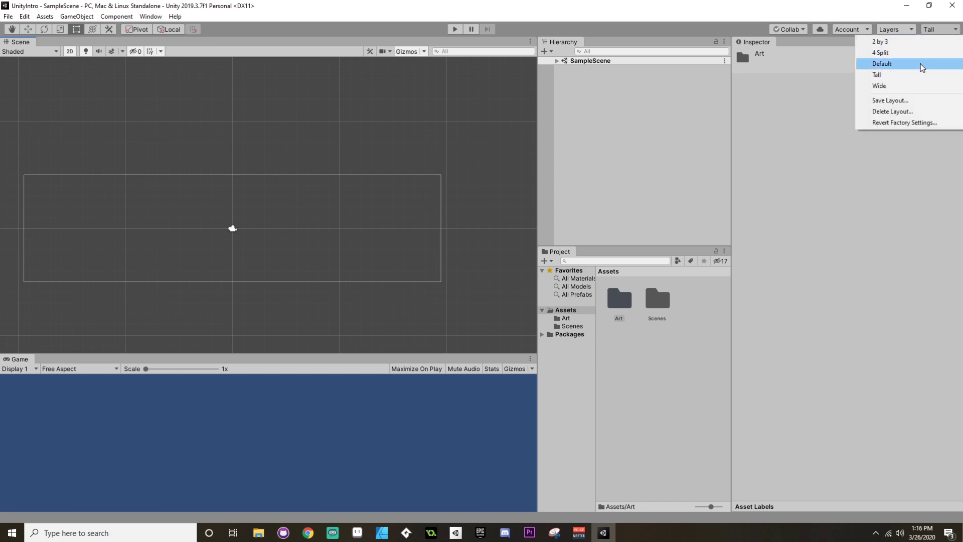
{"action": "left_click", "coordinate": [921, 64]}
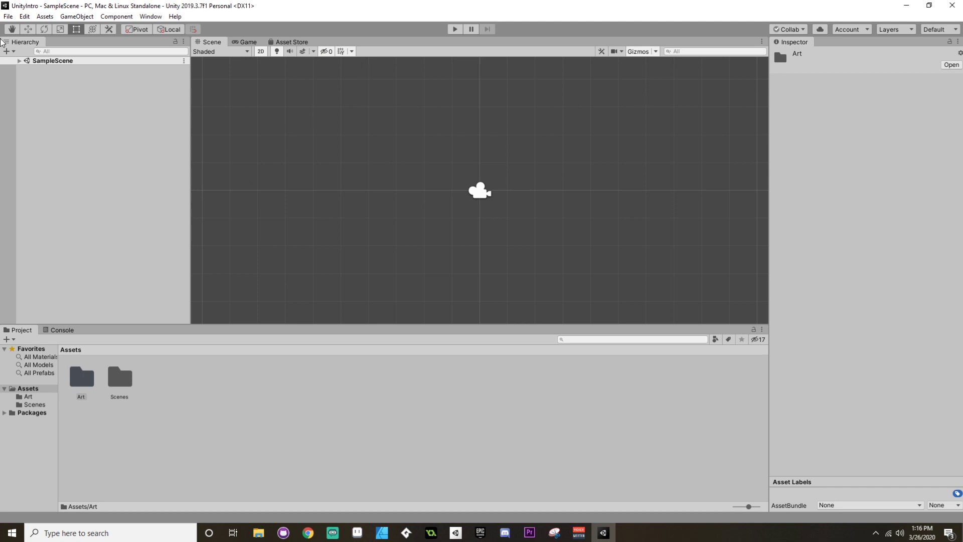
Step: Expand SampleScene and inspect the Main Camera's settings in the Inspector
{"action": "left_click", "coordinate": [19, 60]}
{"action": "left_click", "coordinate": [54, 69]}
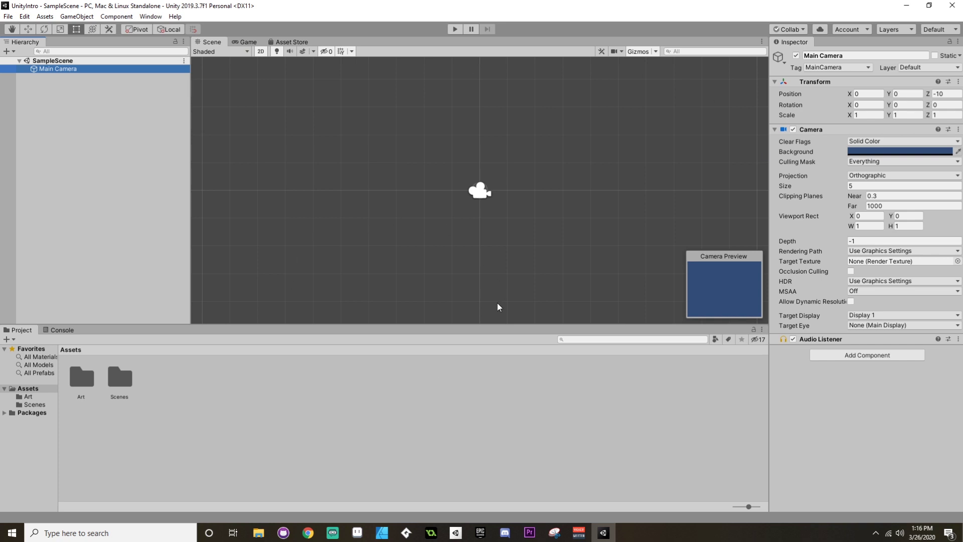
{"action": "scroll", "coordinate": [519, 207], "scroll_direction": "down", "scroll_amount": 2}
{"action": "scroll", "coordinate": [519, 207], "scroll_direction": "down", "scroll_amount": 2}
{"action": "scroll", "coordinate": [519, 207], "scroll_direction": "up", "scroll_amount": 1}
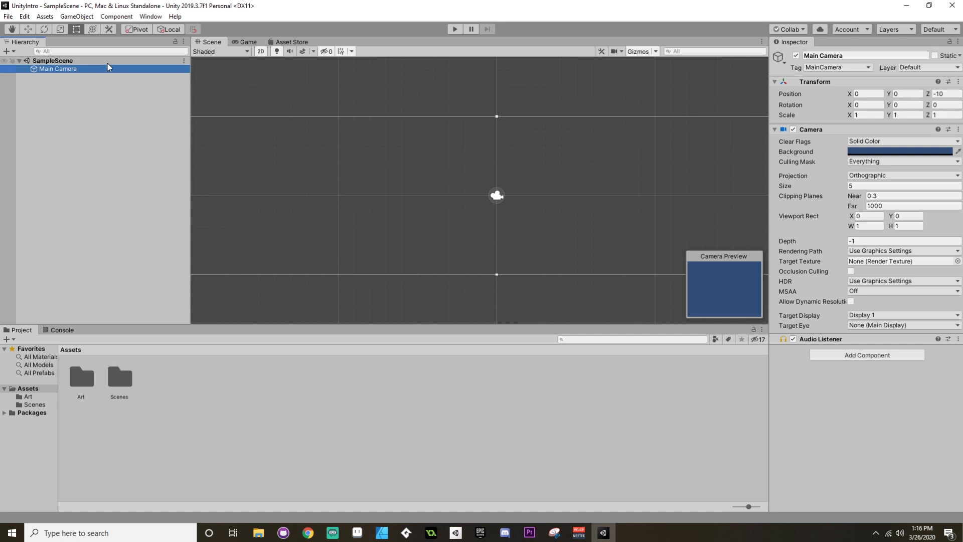
{"action": "scroll", "coordinate": [455, 250], "scroll_direction": "down", "scroll_amount": 2}
Step: Set the Game view aspect to 16:9 after trying Standalone (1024x768), then return to Scene
{"action": "left_click", "coordinate": [249, 43]}
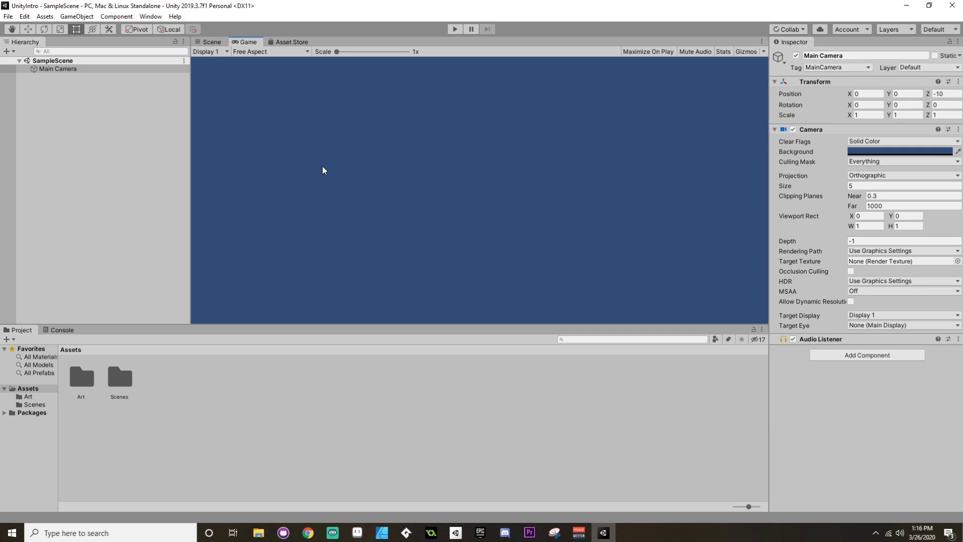
{"action": "left_click", "coordinate": [287, 52]}
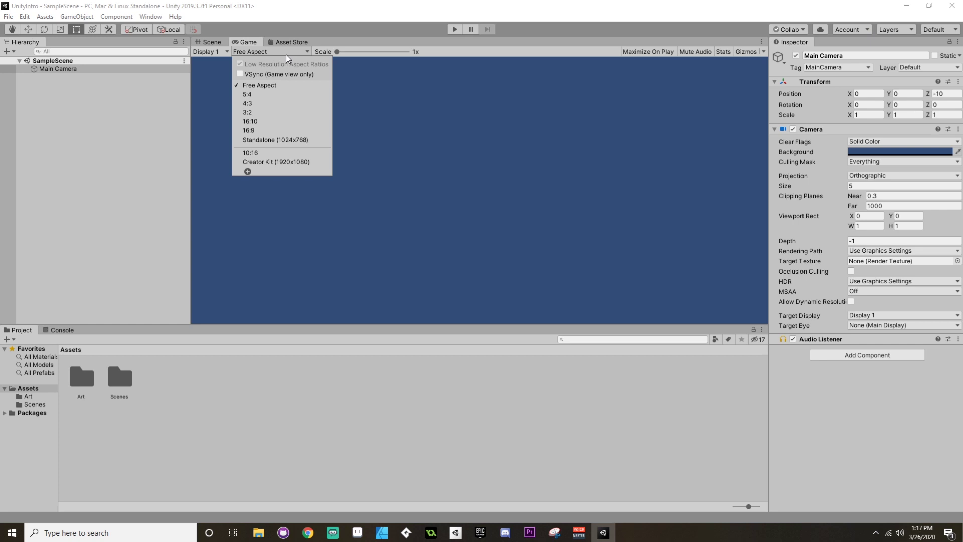
{"action": "left_click", "coordinate": [295, 140]}
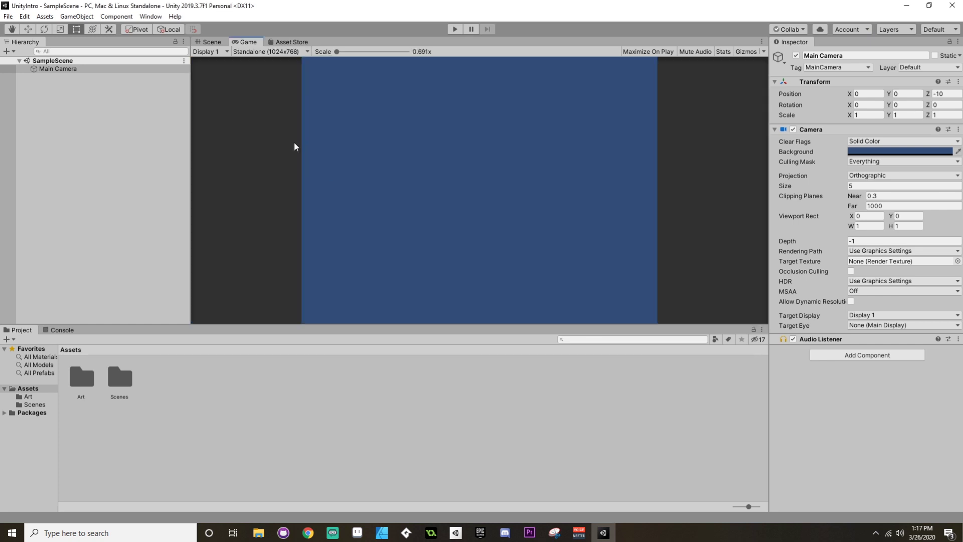
{"action": "left_click", "coordinate": [278, 52]}
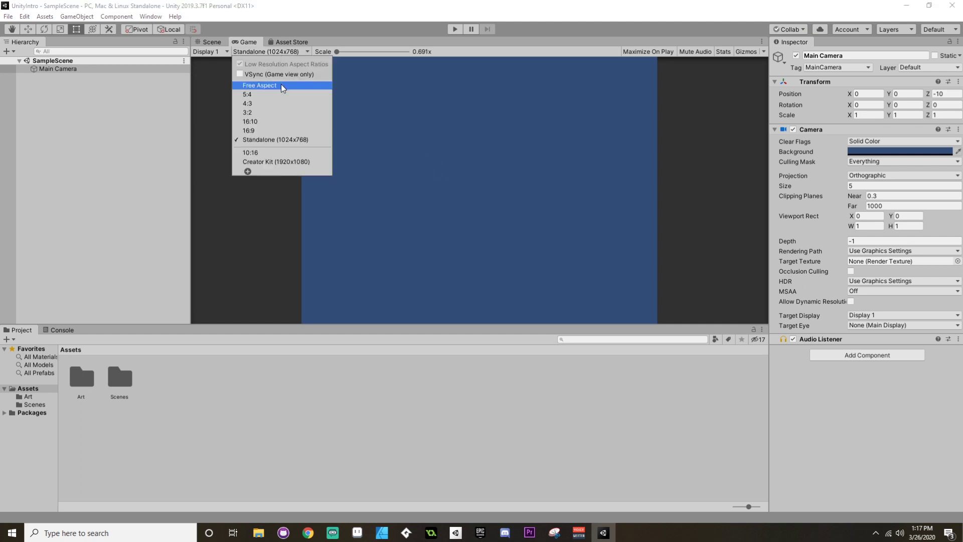
{"action": "left_click", "coordinate": [280, 131]}
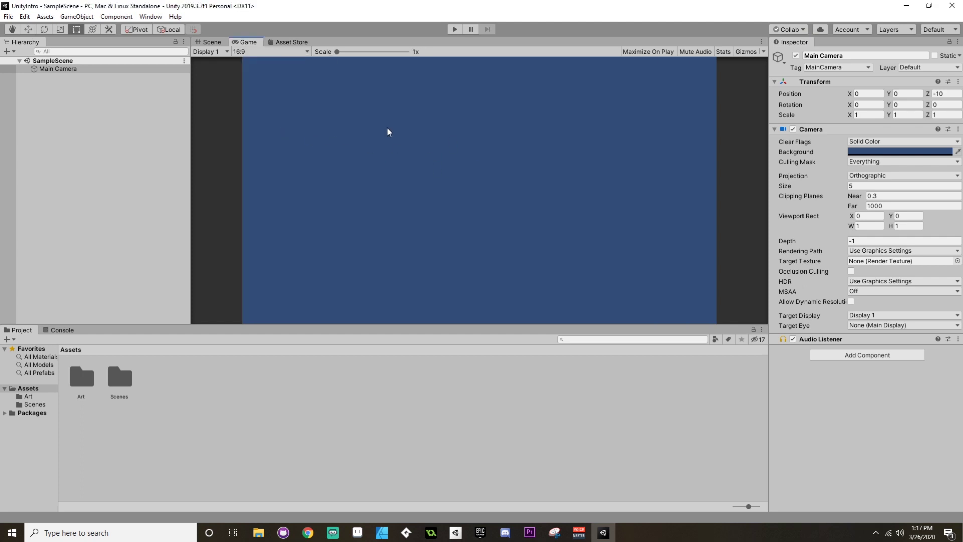
{"action": "left_click", "coordinate": [218, 45]}
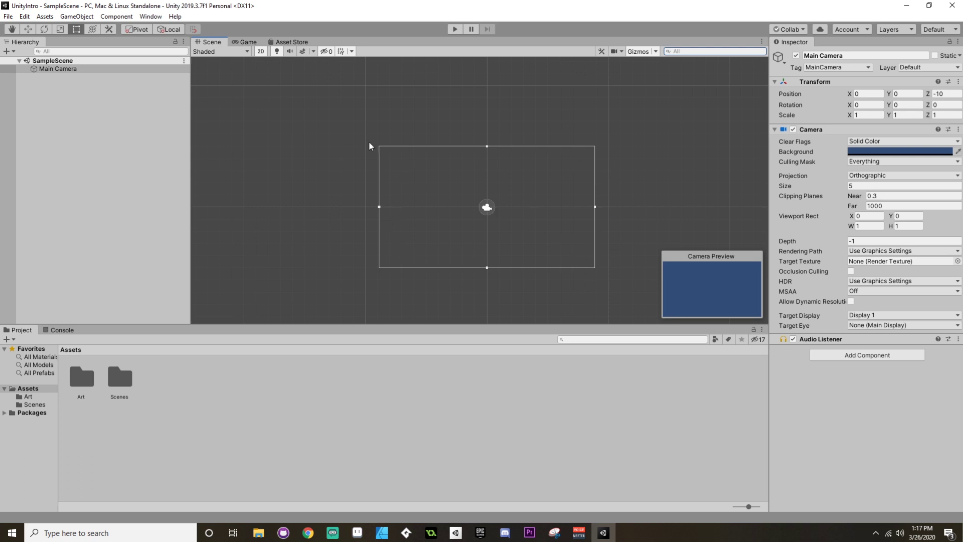
Step: Make the Scene/Game panel taller and set the Game view aspect back to 16:9
{"action": "left_click", "coordinate": [243, 44]}
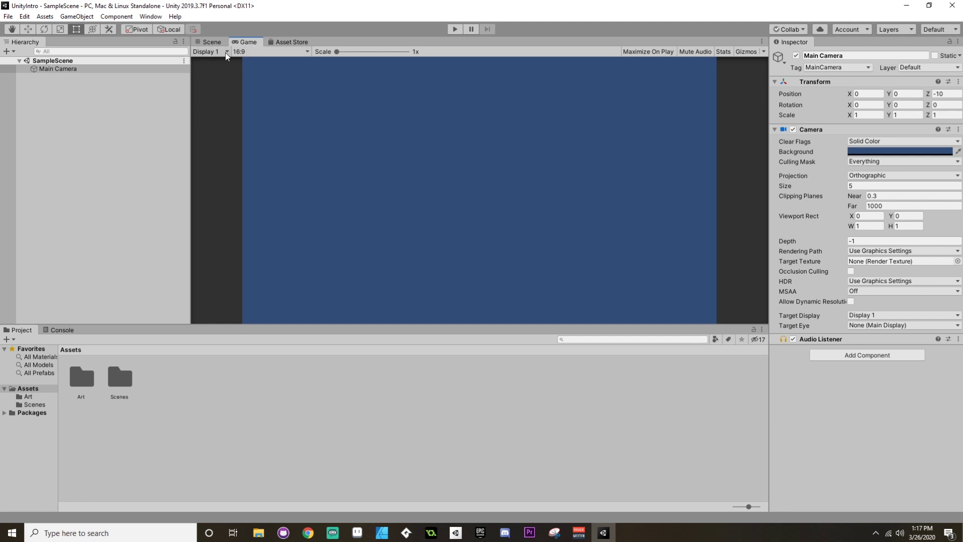
{"action": "left_click", "coordinate": [254, 54]}
{"action": "left_click", "coordinate": [264, 86]}
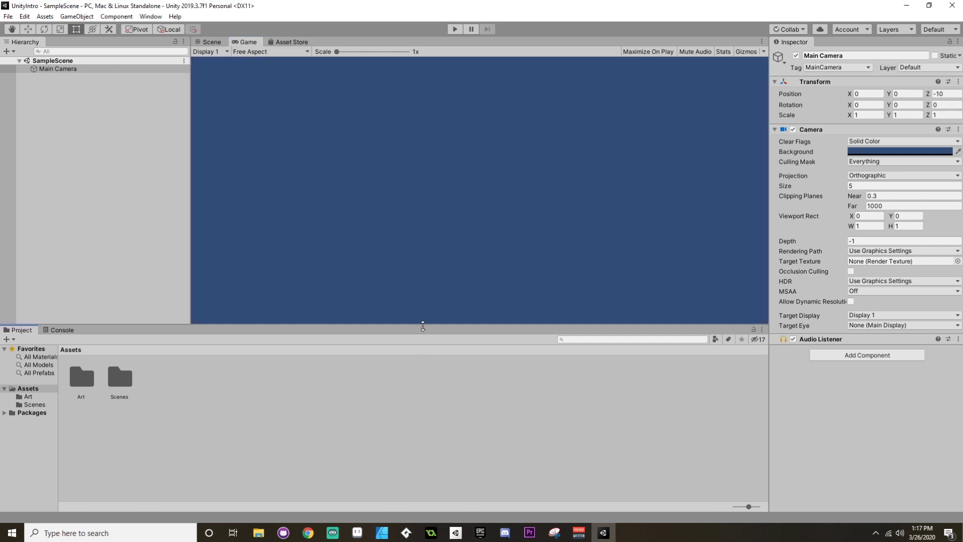
{"action": "left_click_drag", "start_coordinate": [423, 326], "coordinate": [424, 378]}
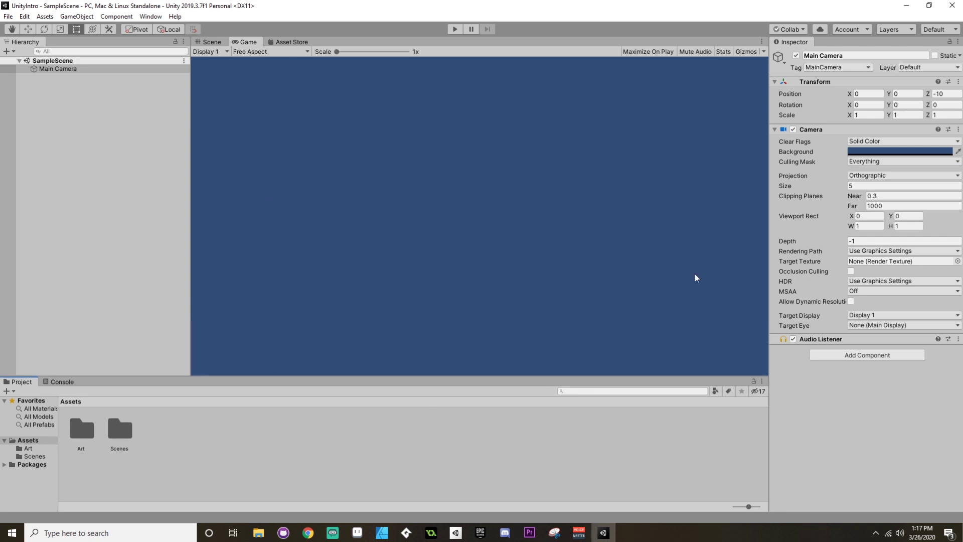
{"action": "left_click", "coordinate": [208, 41]}
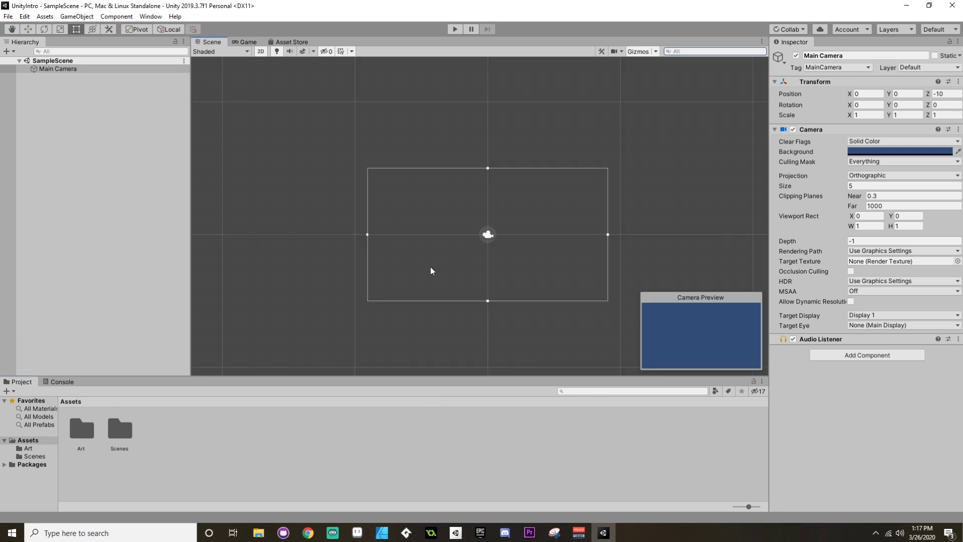
{"action": "left_click", "coordinate": [245, 42]}
{"action": "left_click", "coordinate": [288, 53]}
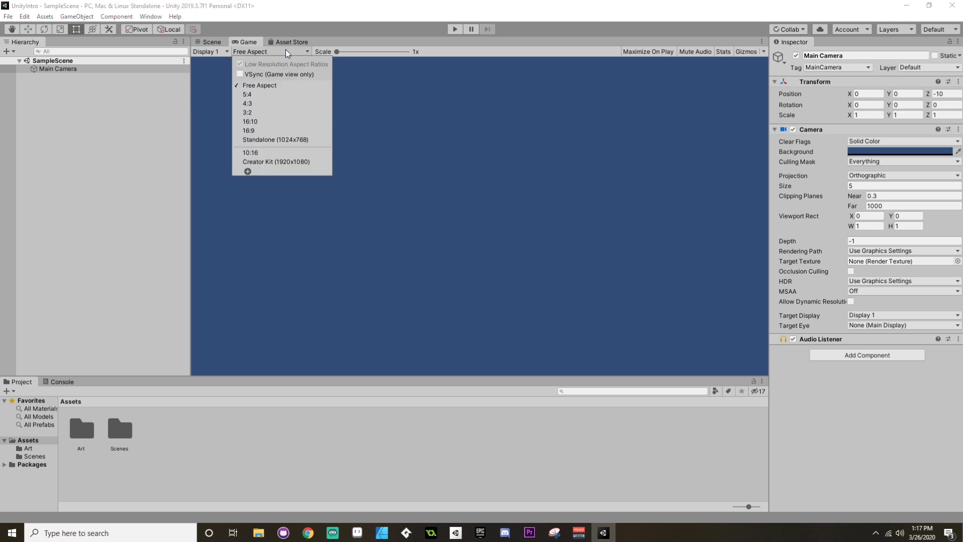
{"action": "left_click", "coordinate": [282, 134]}
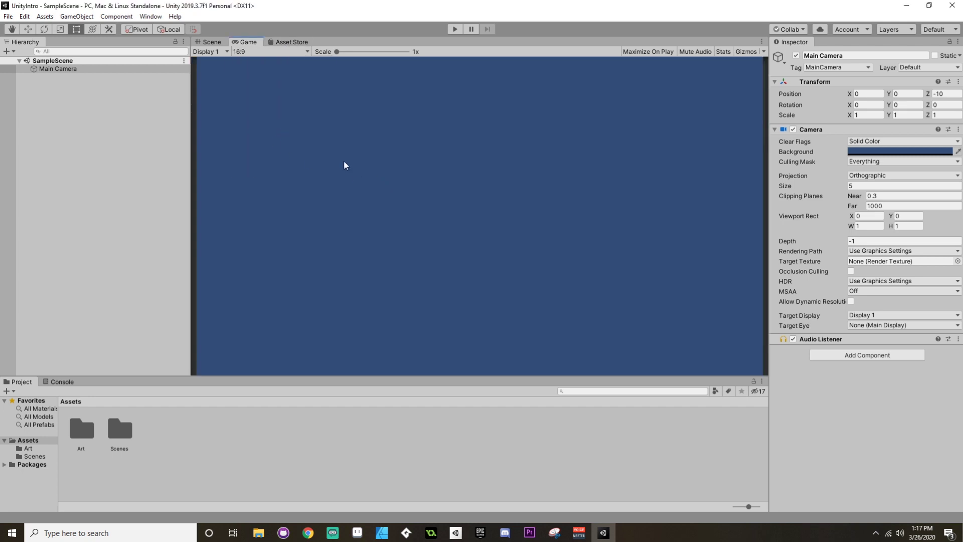
{"action": "left_click", "coordinate": [210, 42]}
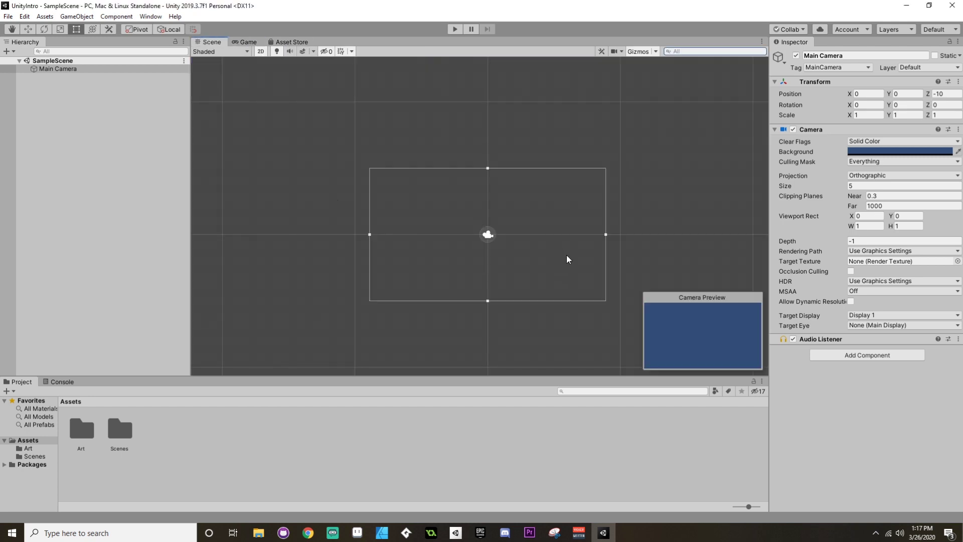